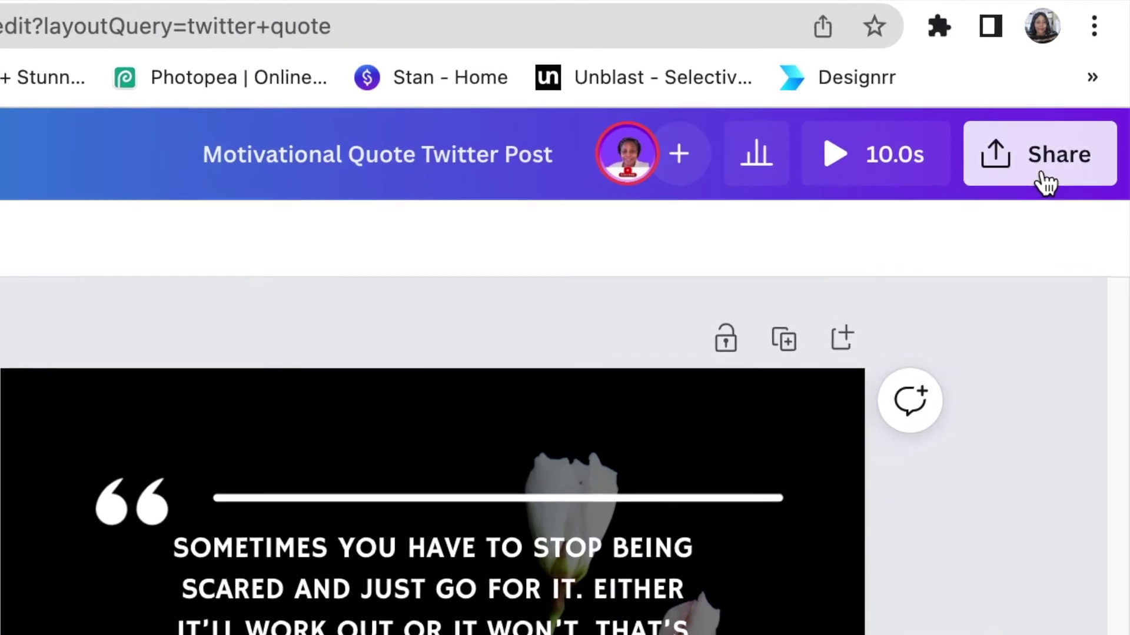
- Open the quote design's Share panel and choose Share on social to list platforms like Twitter and TikTok
click(1045, 174)
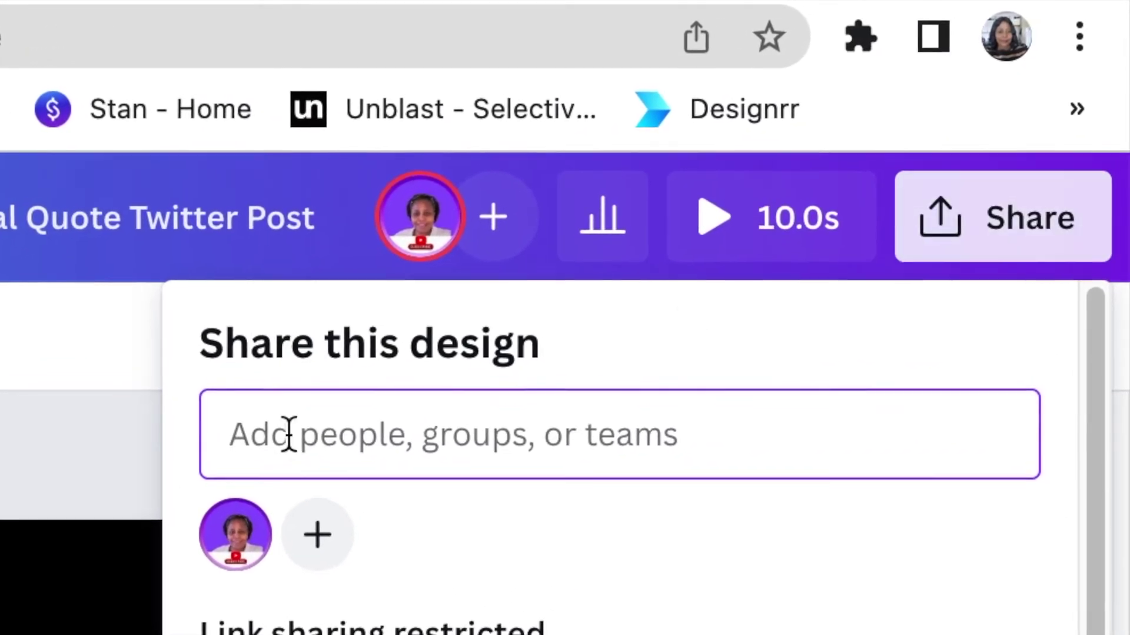
key(Escape)
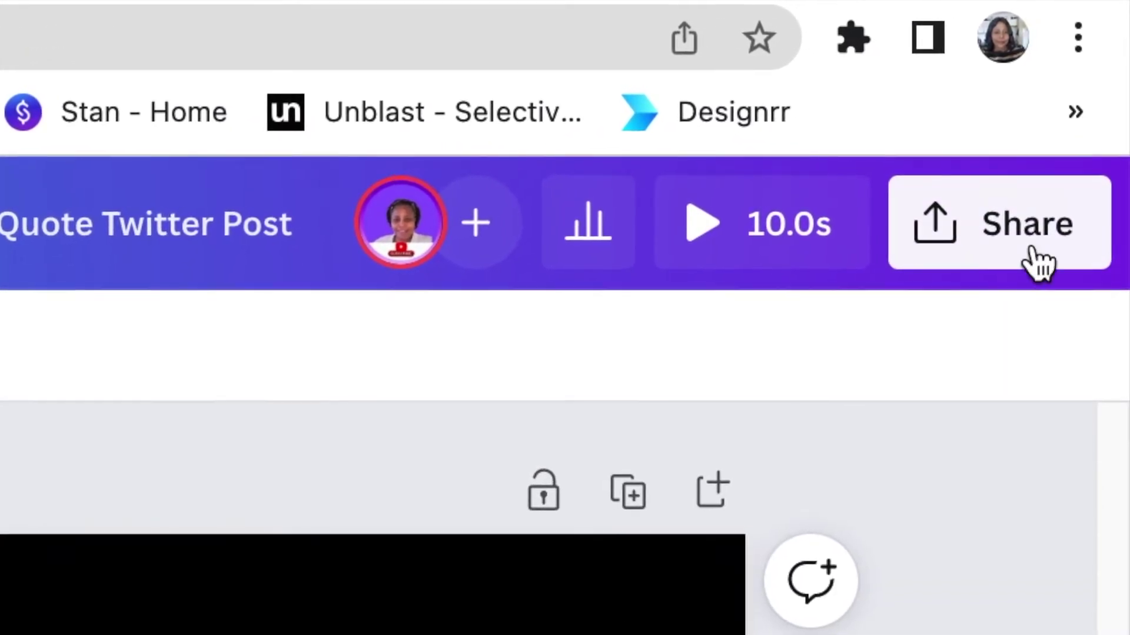
click(1019, 241)
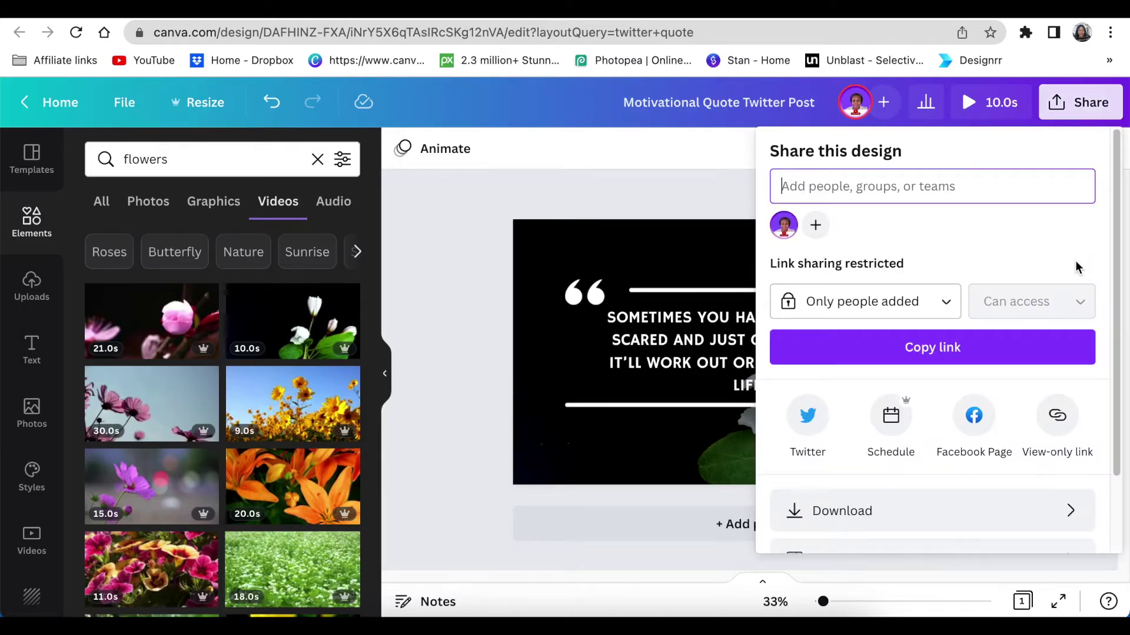
scroll(1076, 267, down, 1)
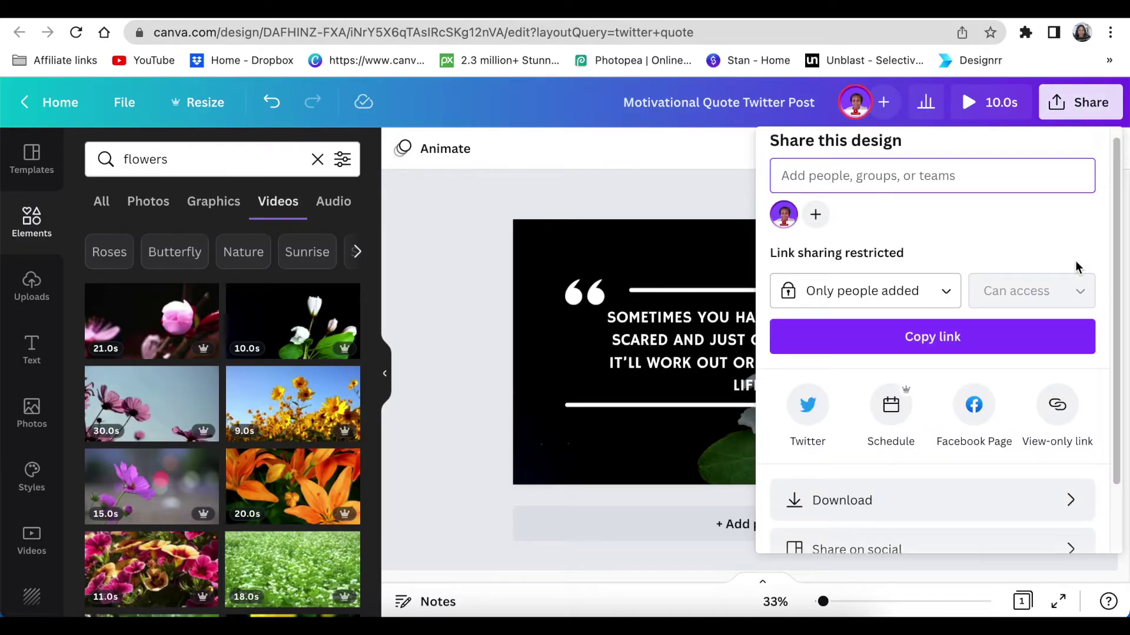
scroll(1076, 267, down, 1)
scroll(1076, 267, down, 1)
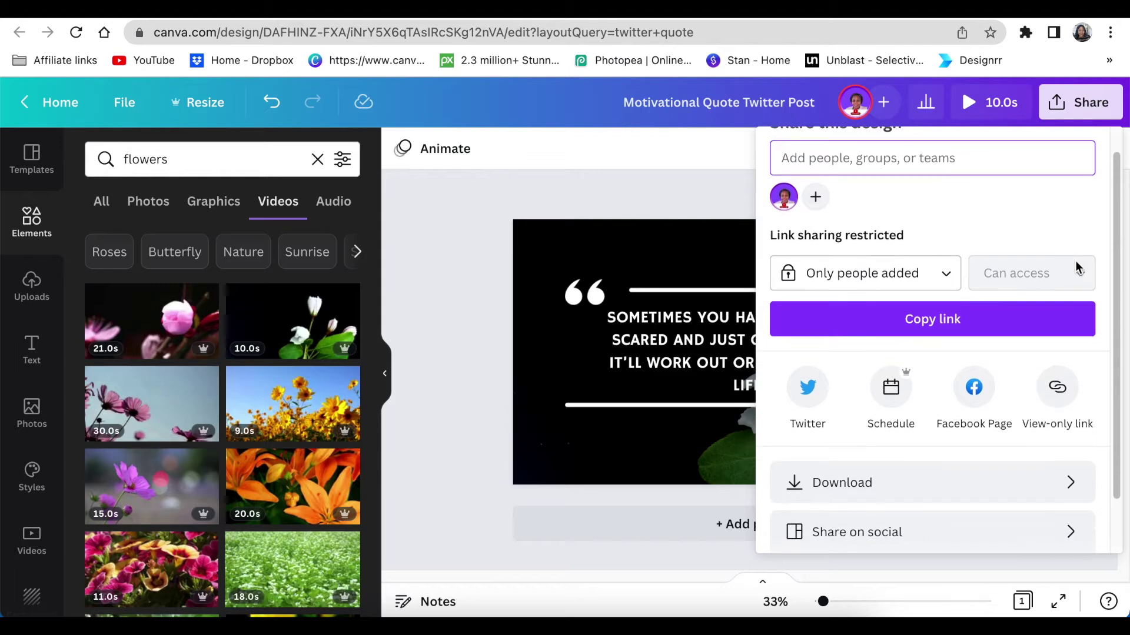
scroll(1076, 267, down, 1)
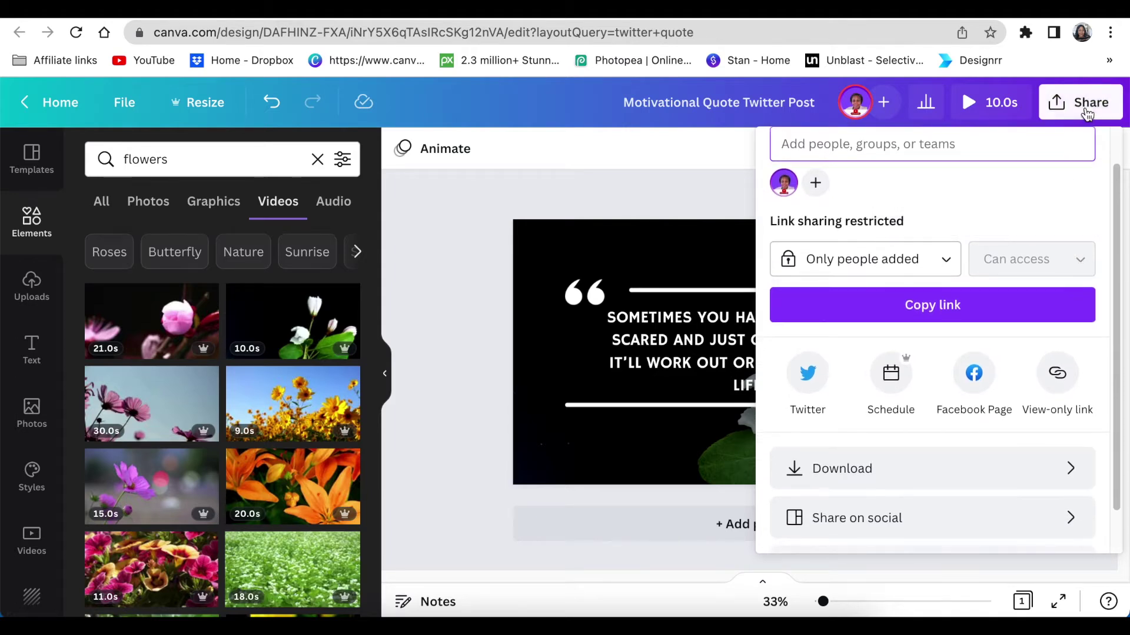
scroll(1068, 256, down, 5)
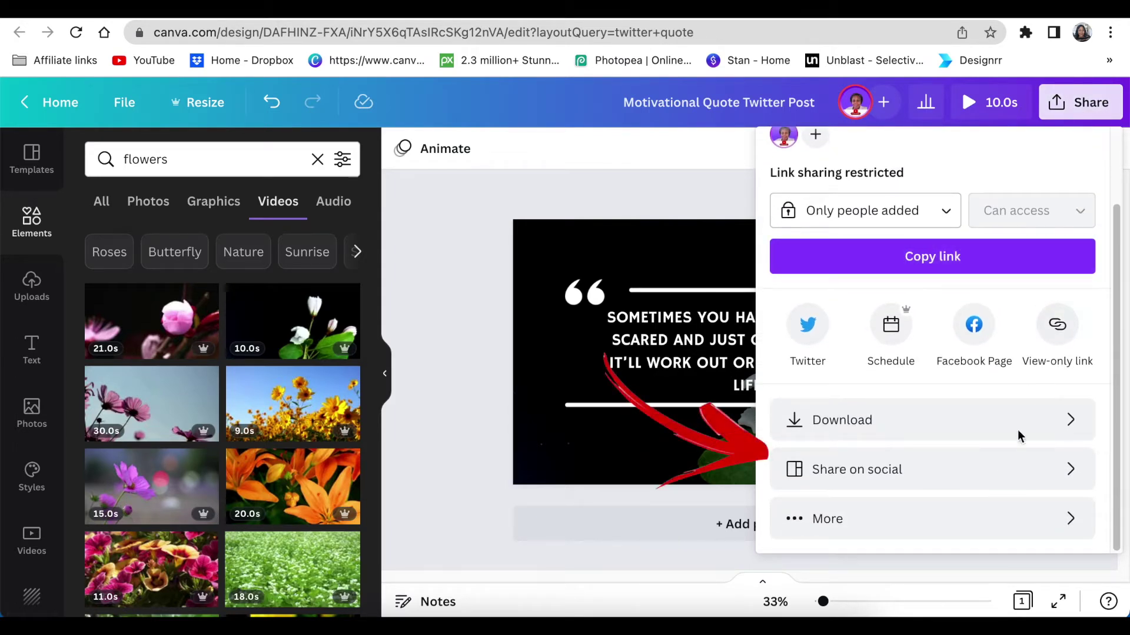
click(896, 474)
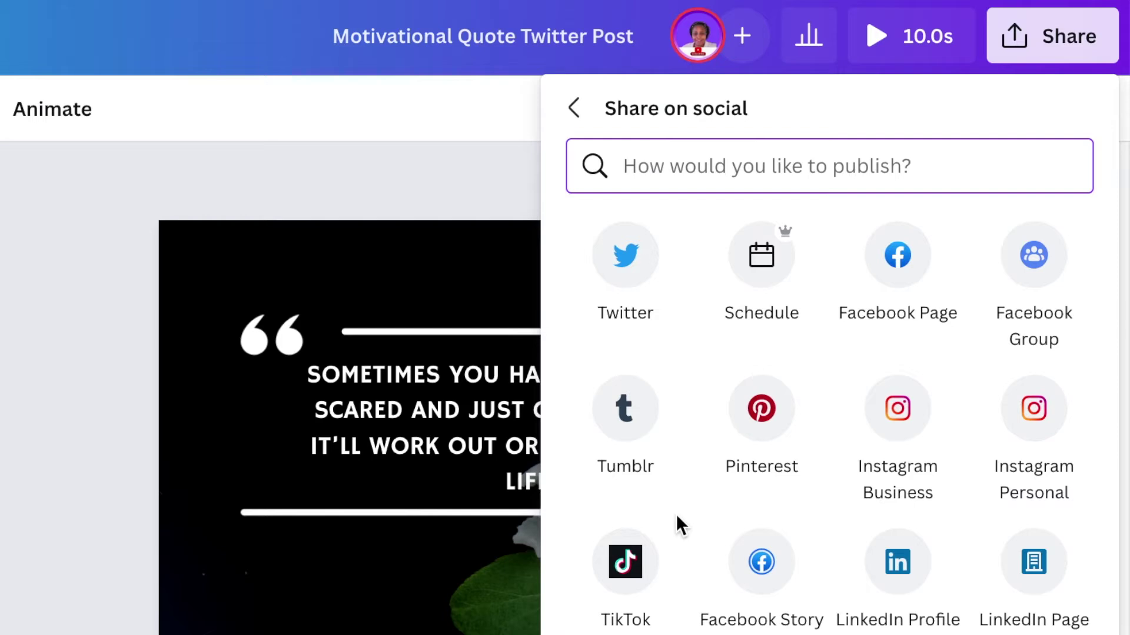
- View TikTok's QR-code-only sharing page, then return to the main Share panel
click(632, 577)
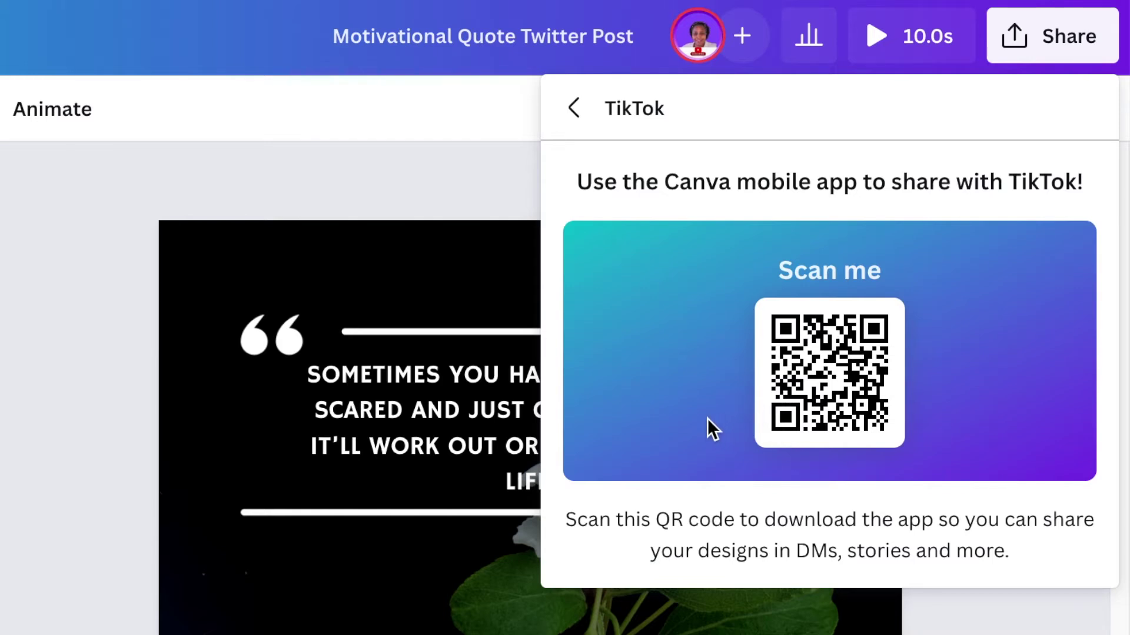
click(573, 110)
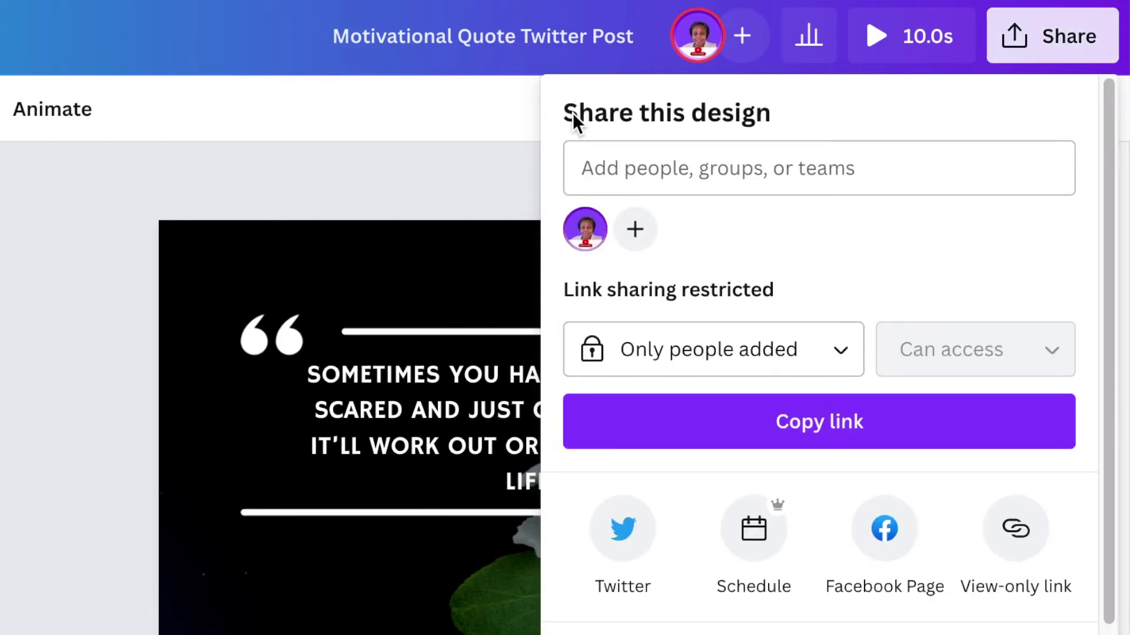
scroll(854, 316, down, 2)
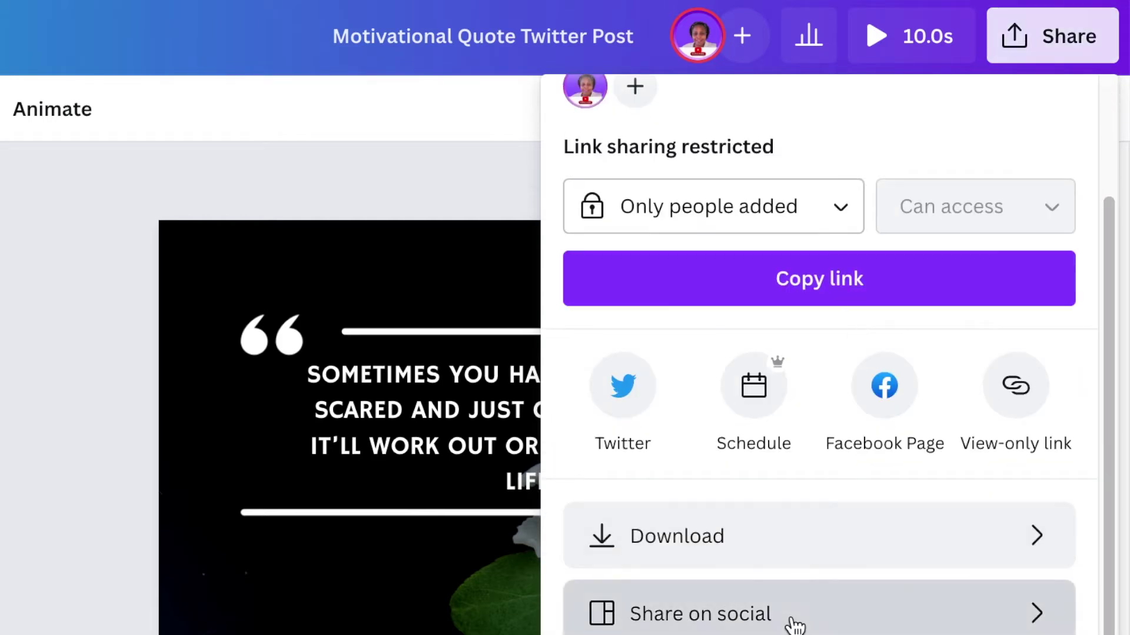
- Reopen Share on social and pick Twitter as the destination
click(791, 621)
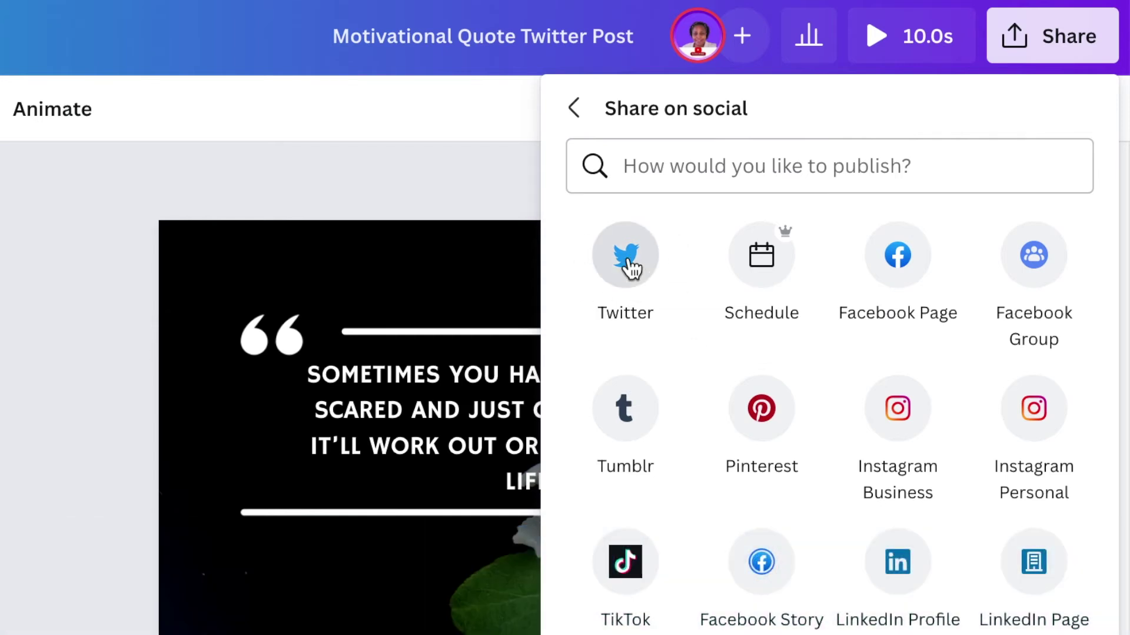
click(629, 265)
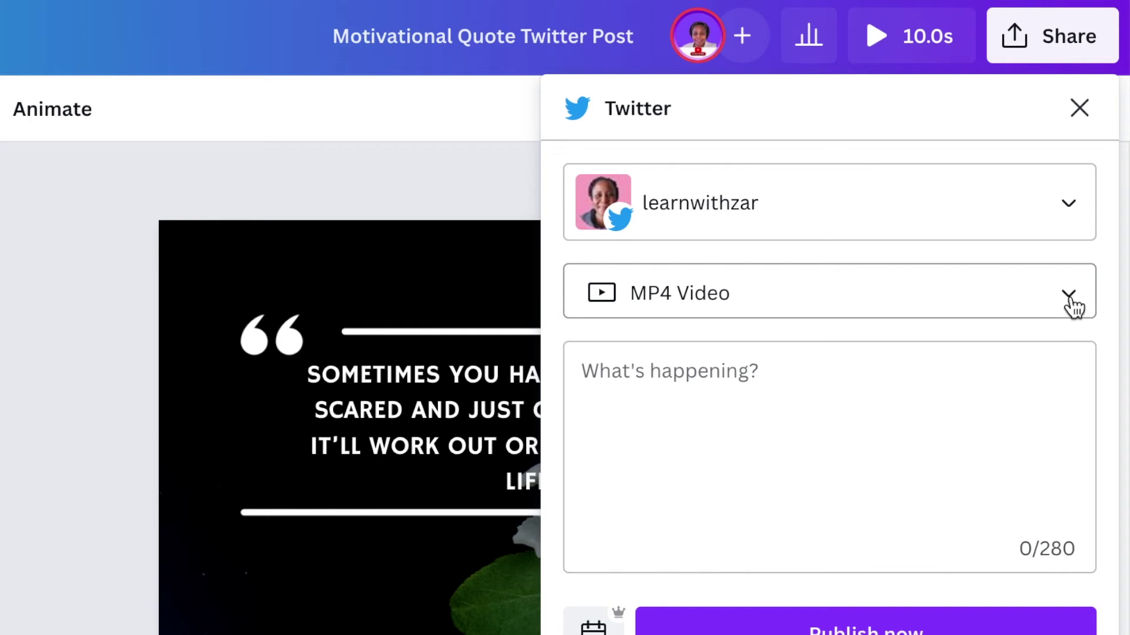
- Keep the MP4 Video file type, caption the post 'Keep going', and publish it now
click(1074, 306)
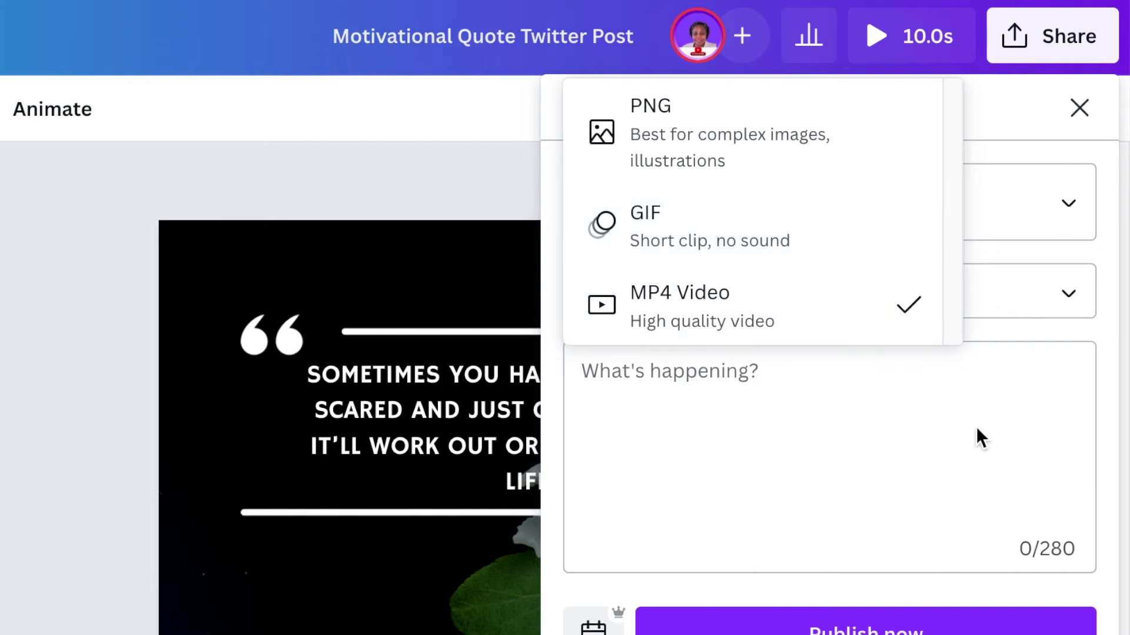
click(692, 389)
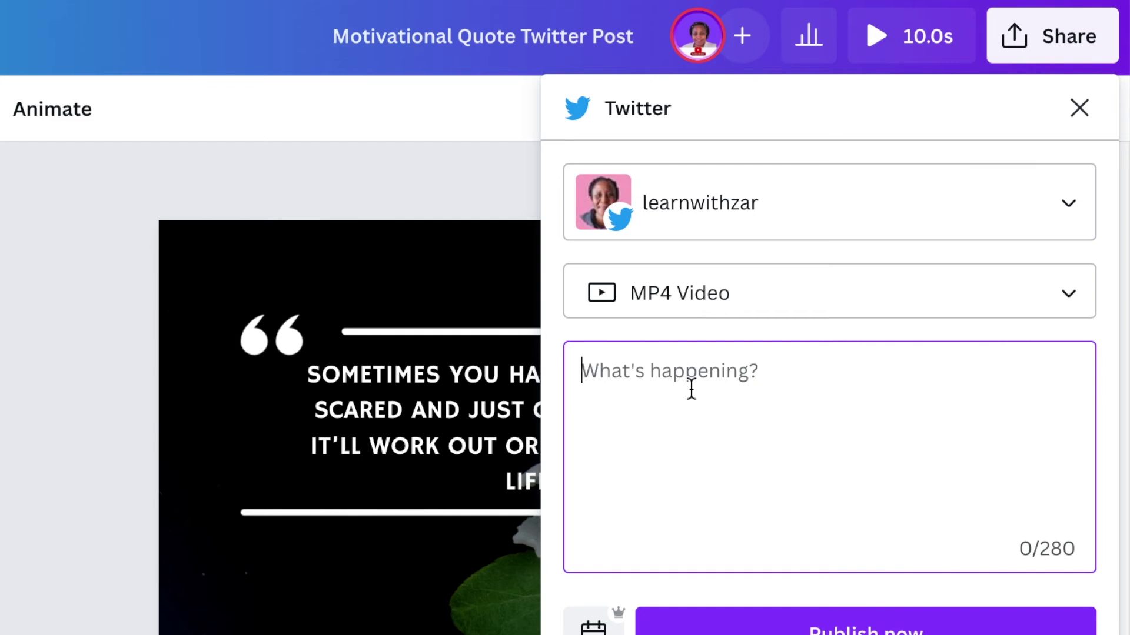
text(Keep going)
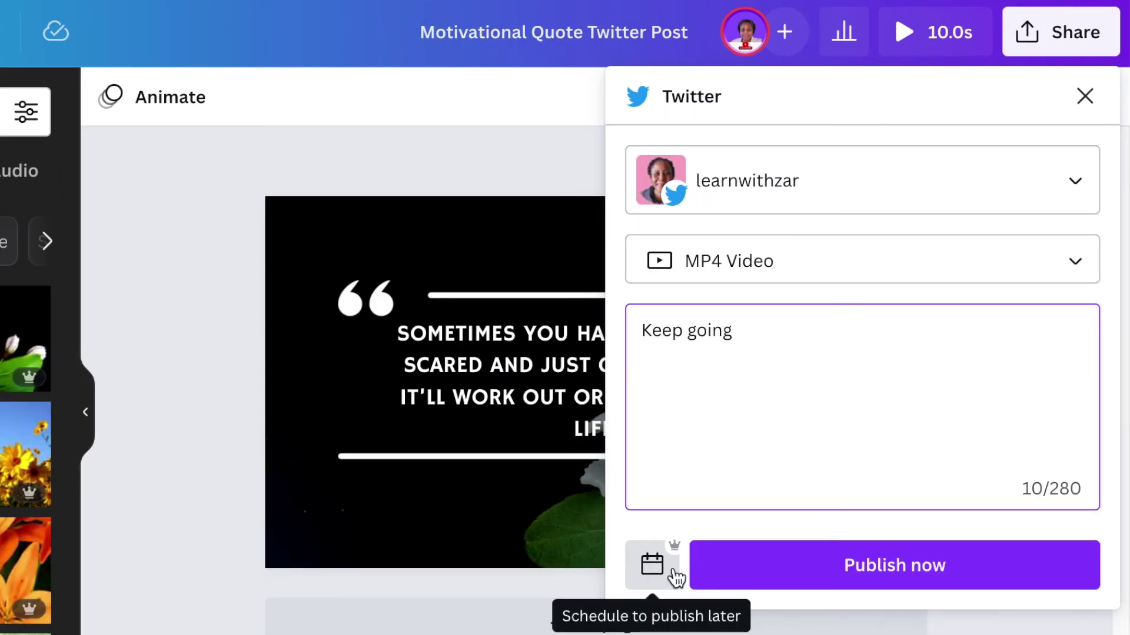
click(883, 569)
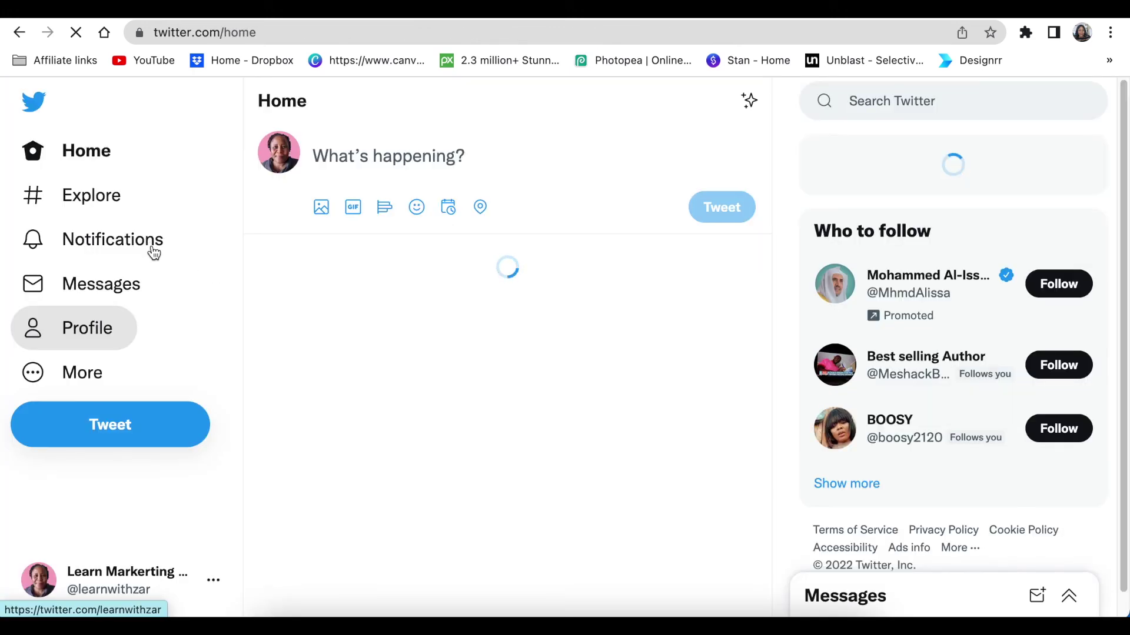
scroll(153, 255, down, 1)
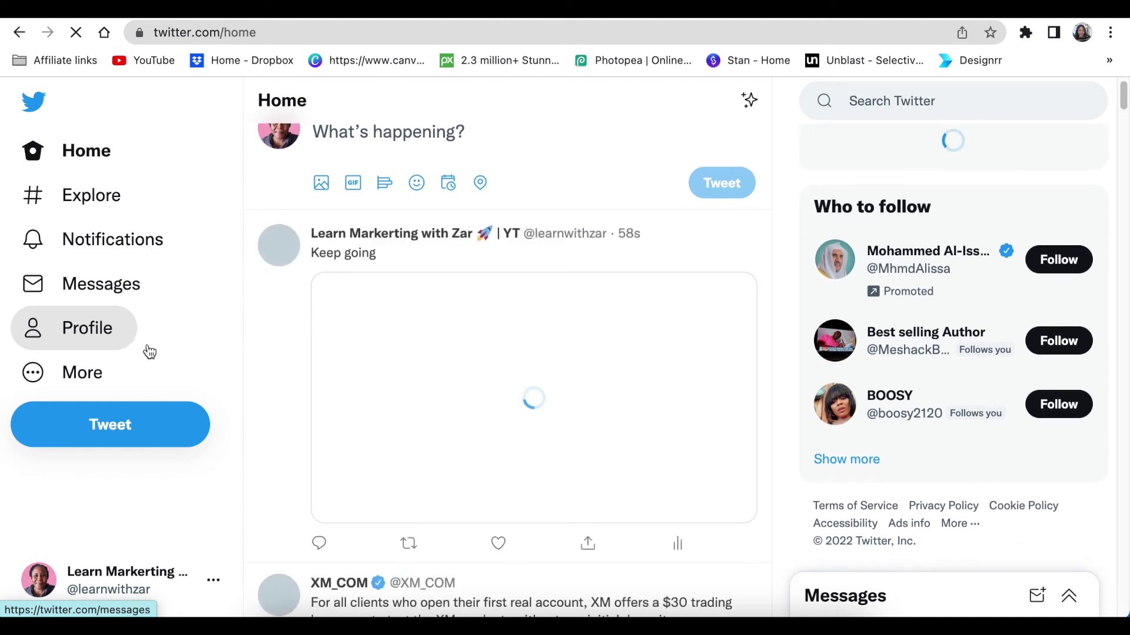